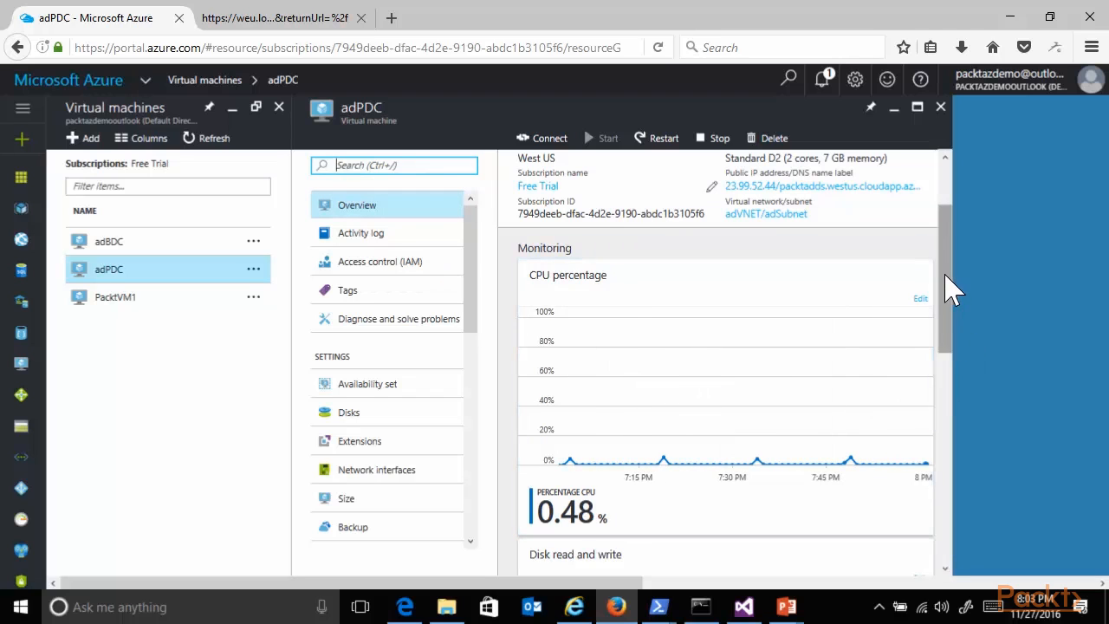
Review the adPDC monitoring charts and change the CPU percentage chart to a bar chart covering today
{"action": "left_click_drag", "start_coordinate": [951, 287], "coordinate": [972, 388]}
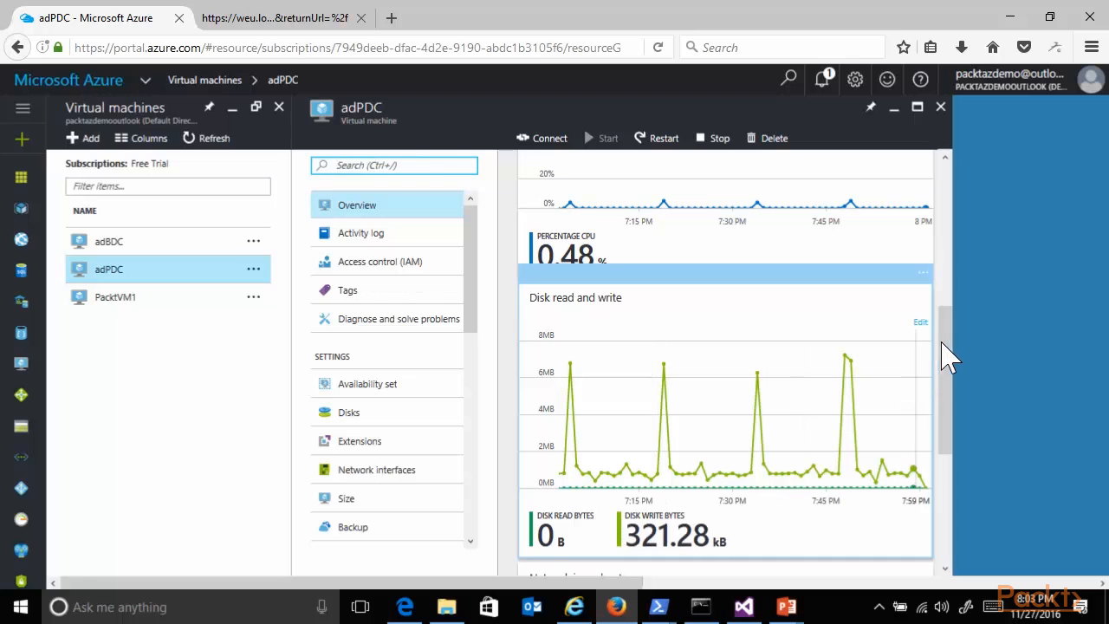
{"action": "left_click_drag", "start_coordinate": [942, 354], "coordinate": [977, 448]}
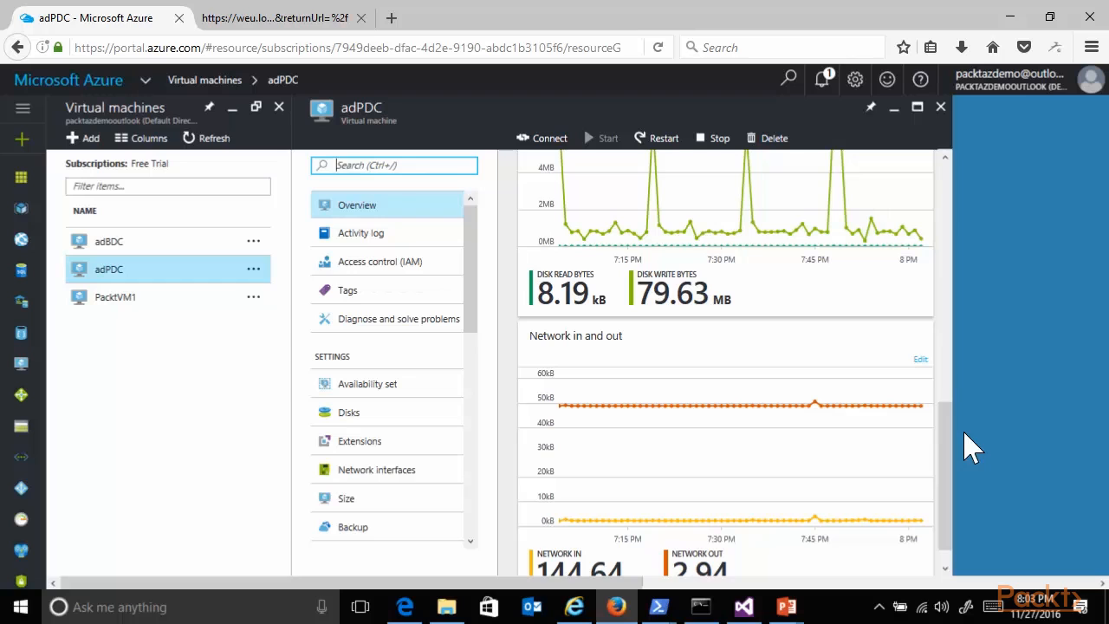
{"action": "left_click_drag", "start_coordinate": [953, 453], "coordinate": [948, 471]}
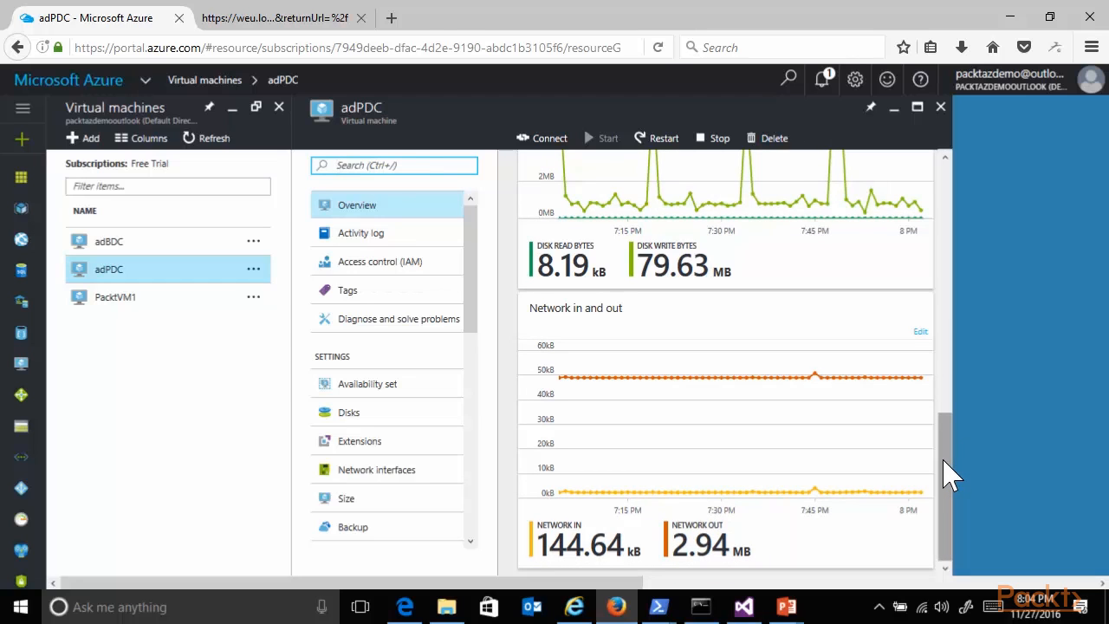
{"action": "left_click_drag", "start_coordinate": [951, 475], "coordinate": [947, 232]}
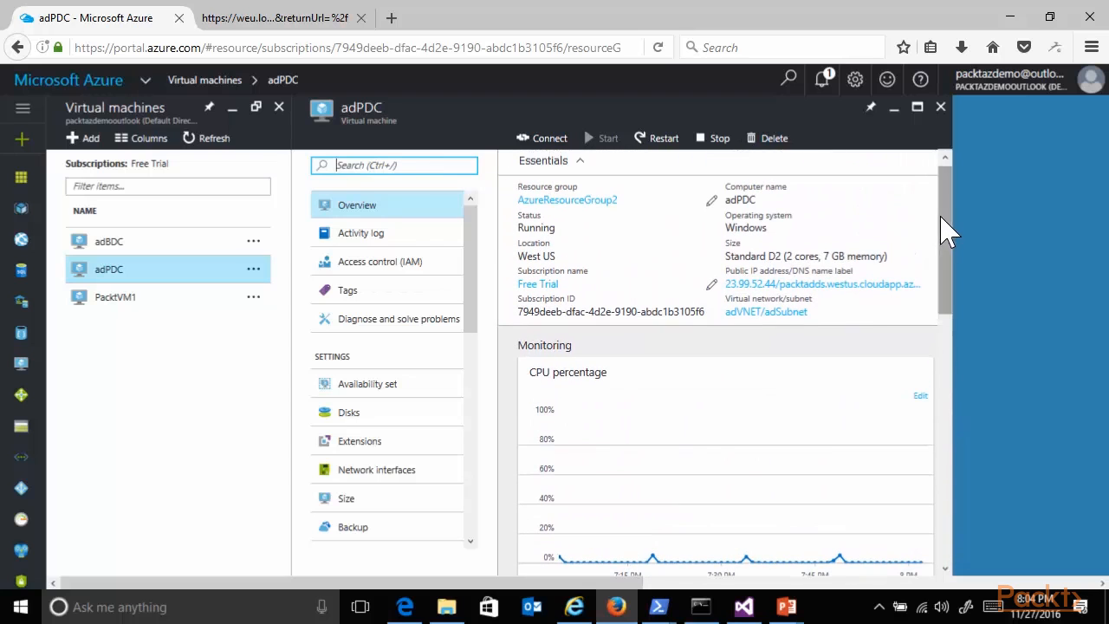
{"action": "left_click", "coordinate": [922, 397]}
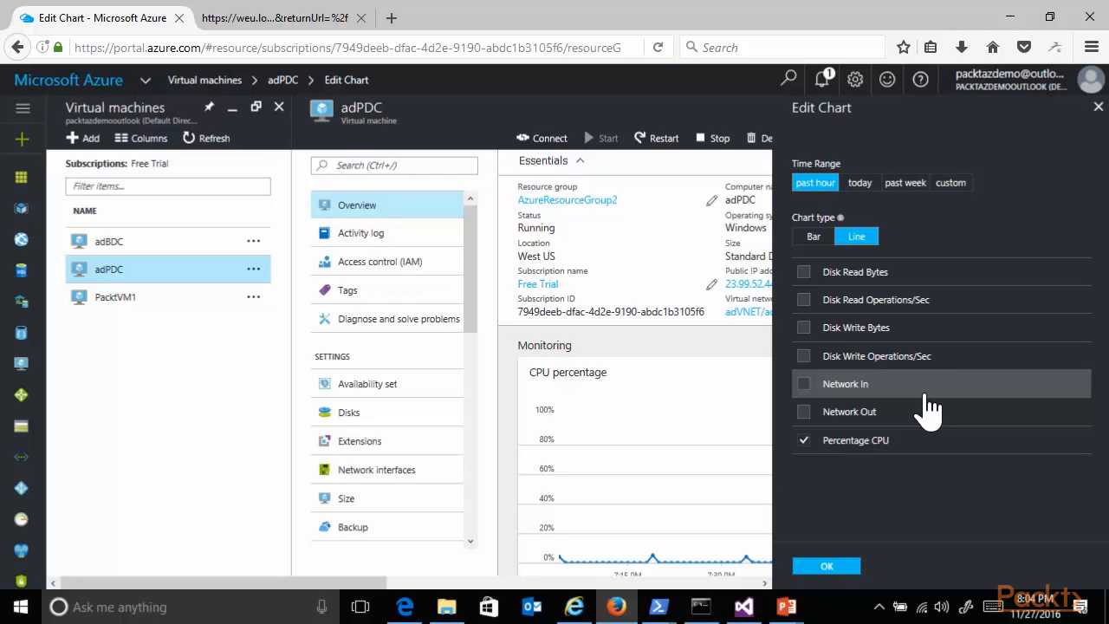
{"action": "left_click", "coordinate": [867, 192]}
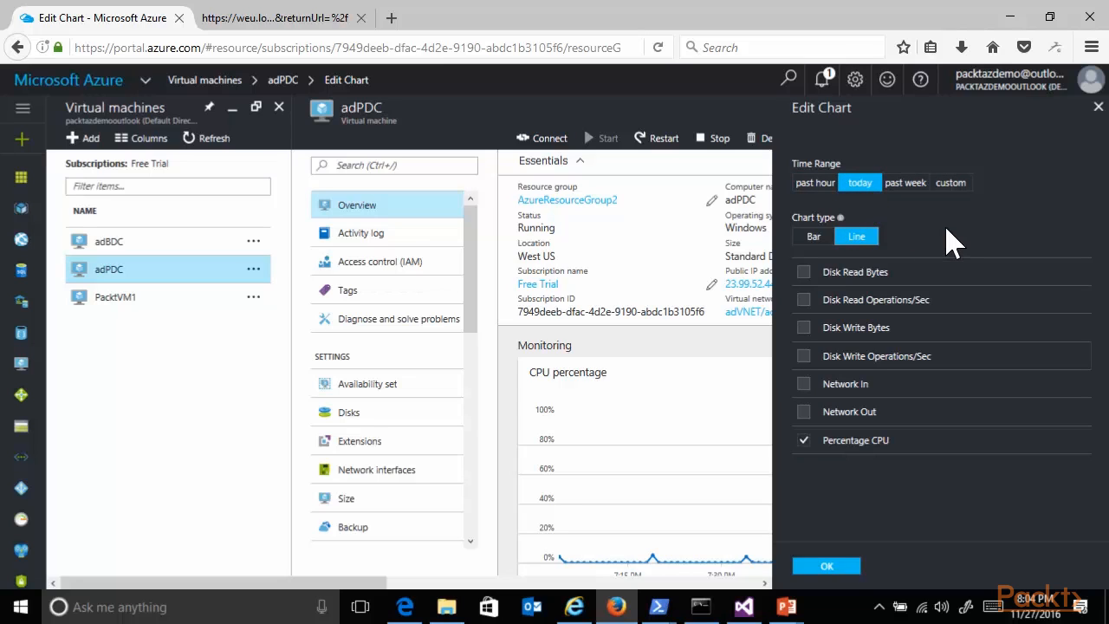
{"action": "left_click", "coordinate": [815, 237]}
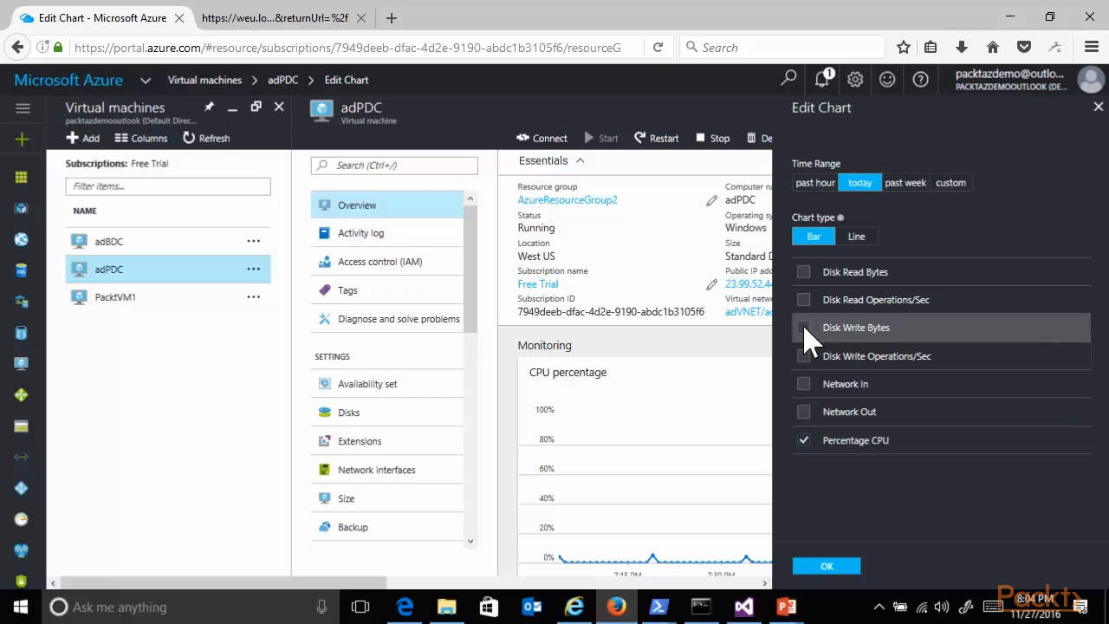
{"action": "left_click", "coordinate": [845, 565]}
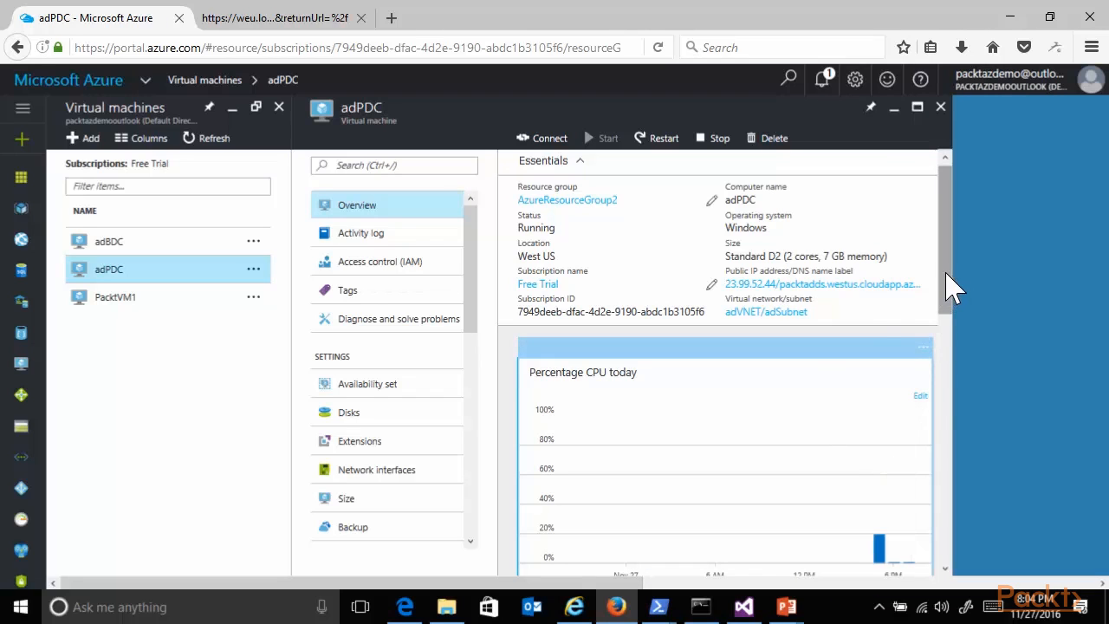
{"action": "left_click_drag", "start_coordinate": [953, 290], "coordinate": [950, 346]}
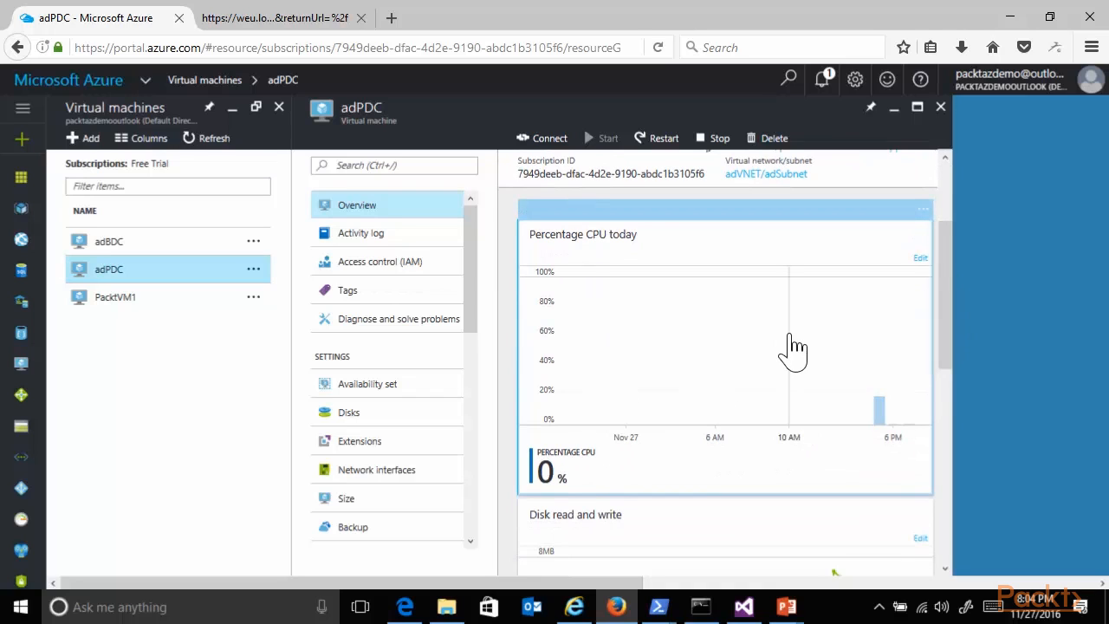
{"action": "left_click_drag", "start_coordinate": [947, 292], "coordinate": [948, 299]}
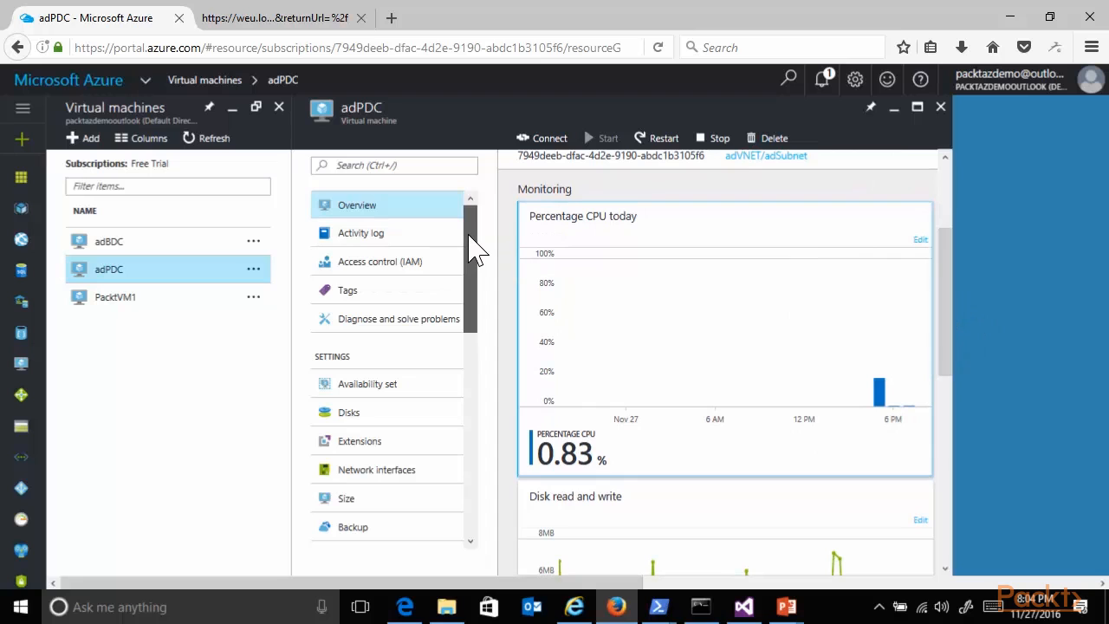
Plot the host Disk Read Bytes, Disk Write Bytes, Network In and Network Out metrics for adPDC
{"action": "left_click_drag", "start_coordinate": [475, 251], "coordinate": [477, 416]}
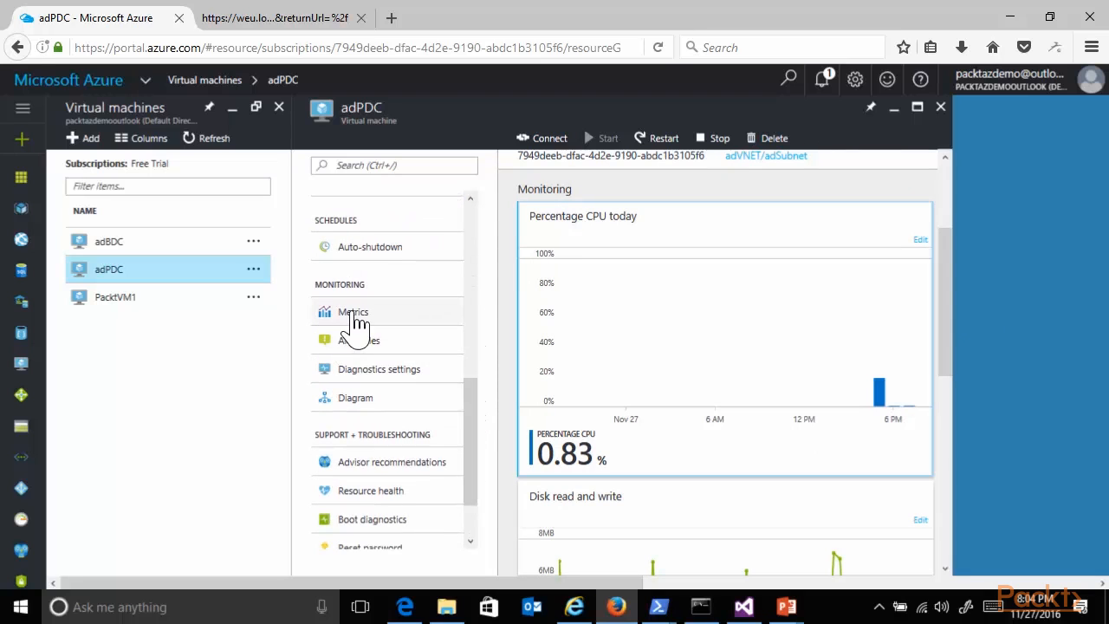
{"action": "left_click", "coordinate": [354, 314]}
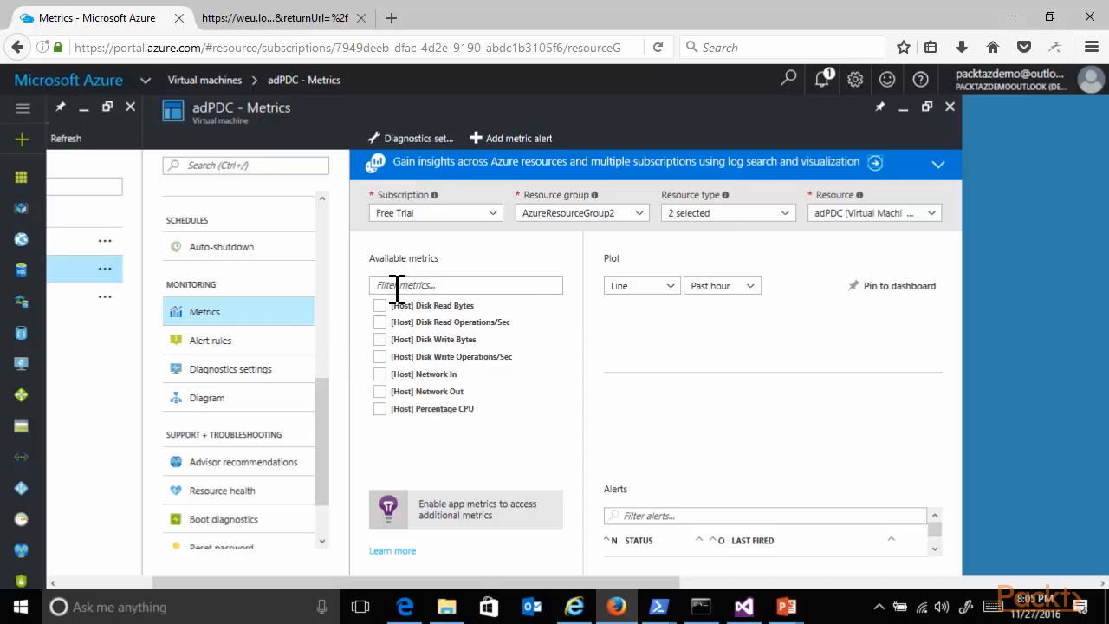
{"action": "left_click", "coordinate": [379, 306]}
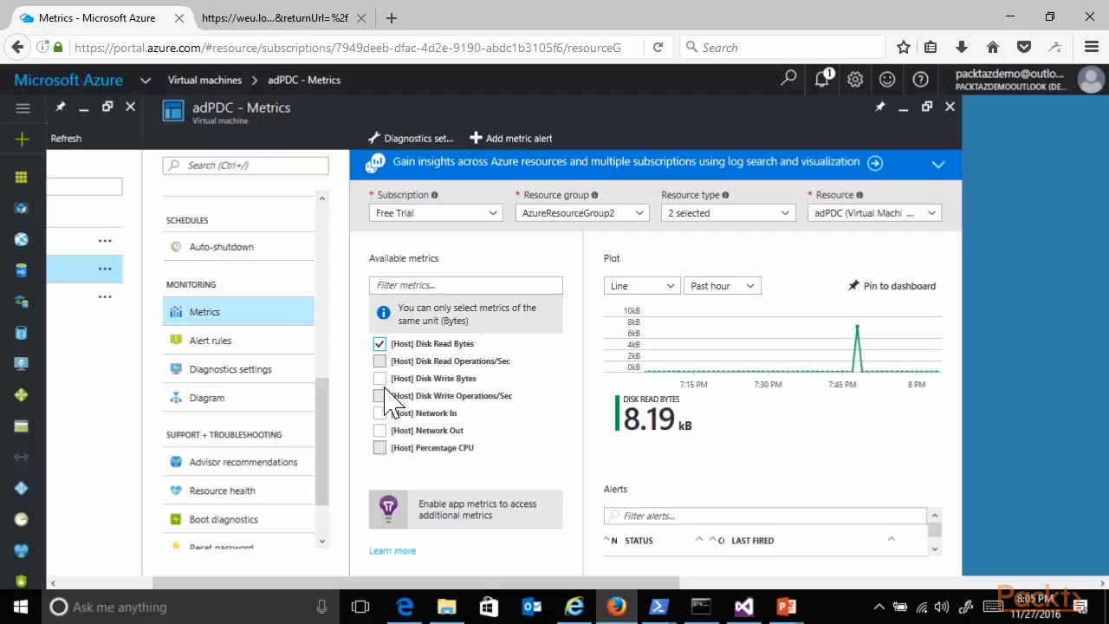
{"action": "left_click", "coordinate": [380, 430]}
{"action": "left_click", "coordinate": [379, 413]}
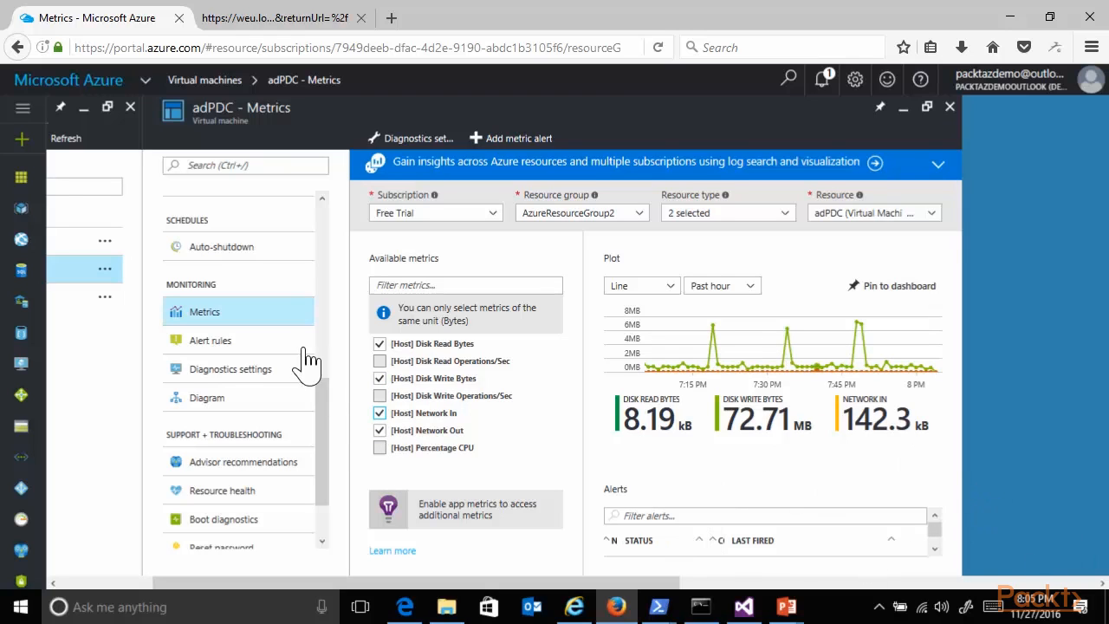
Start a metric alert rule for adPDC named CPUnotused, with a short description about the CPU not being used
{"action": "left_click", "coordinate": [243, 344]}
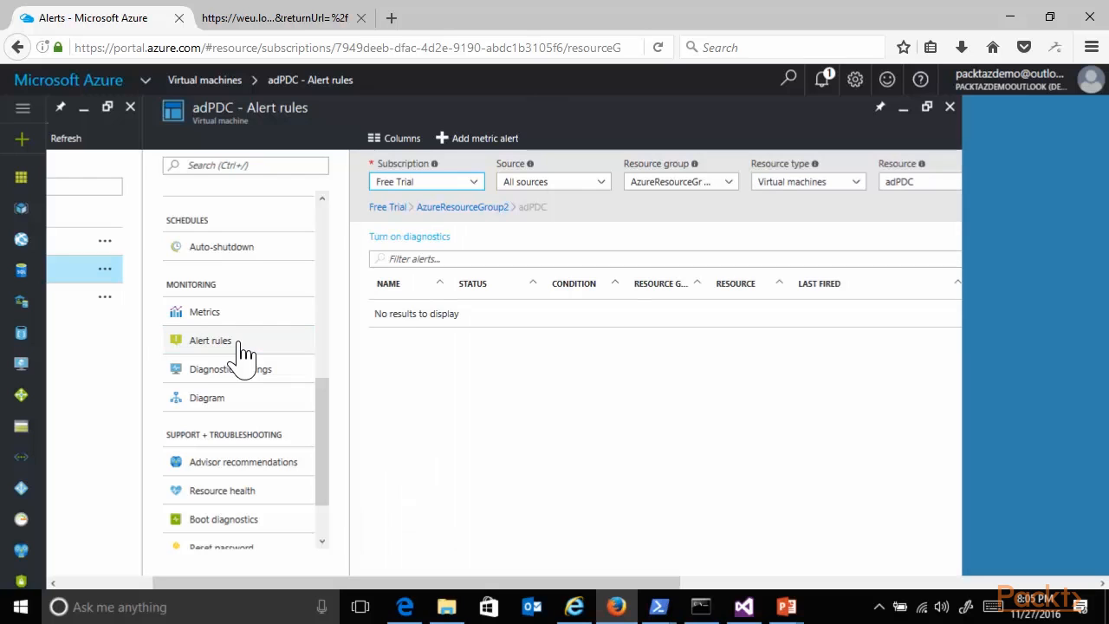
{"action": "left_click", "coordinate": [241, 346]}
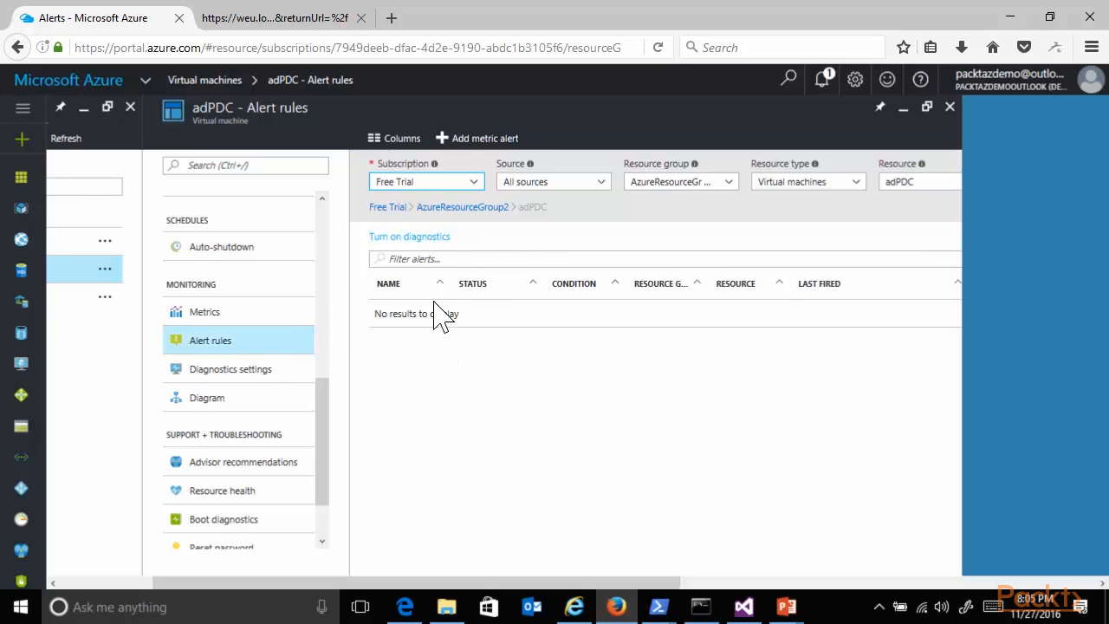
{"action": "left_click", "coordinate": [485, 139]}
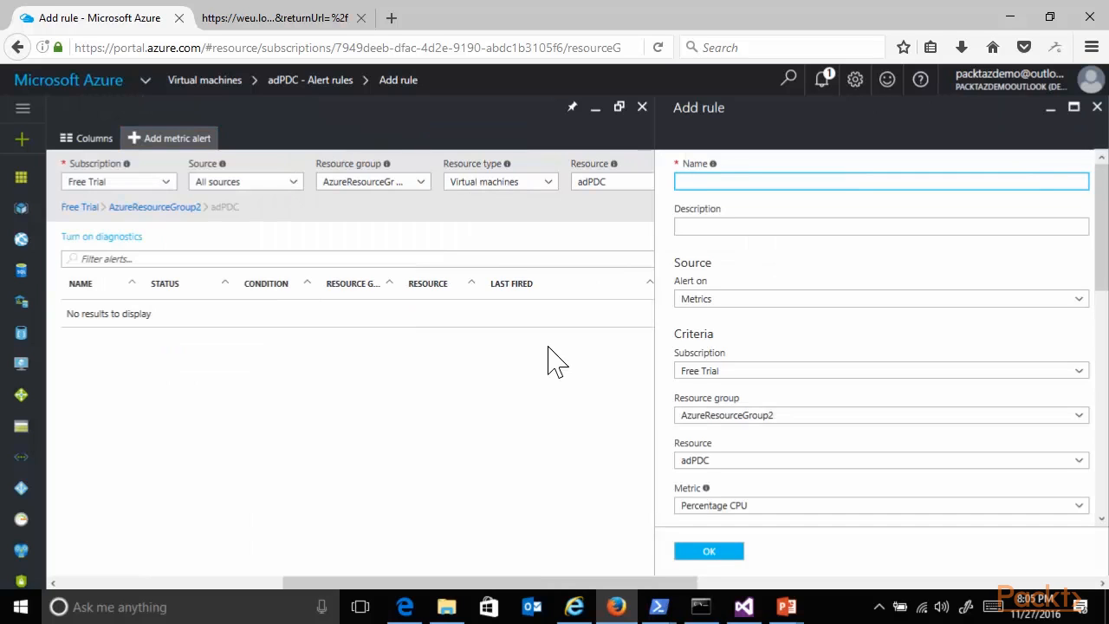
{"action": "type", "text": "CPUnotused"}
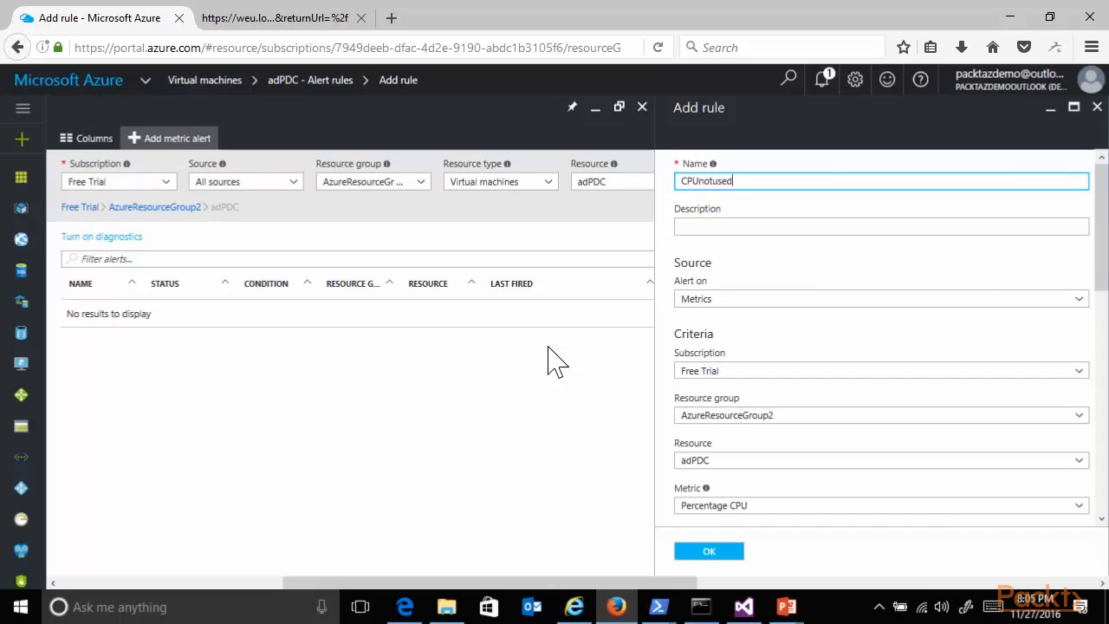
{"action": "left_click", "coordinate": [792, 231]}
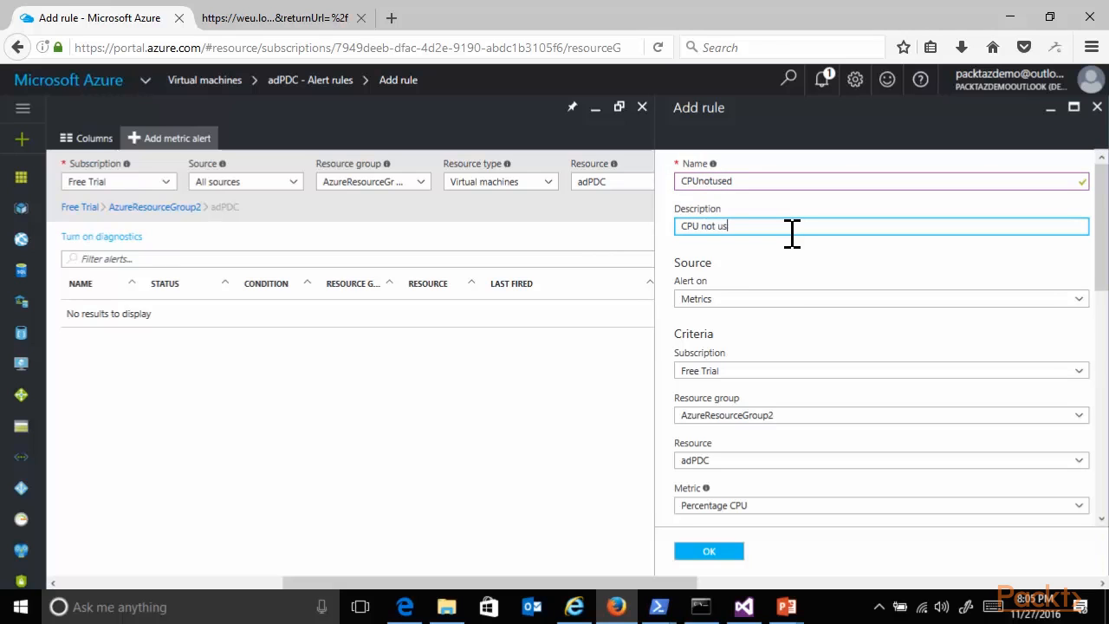
Set the Percentage CPU alert rule's condition to Less than
{"action": "left_click_drag", "start_coordinate": [1102, 276], "coordinate": [1103, 319]}
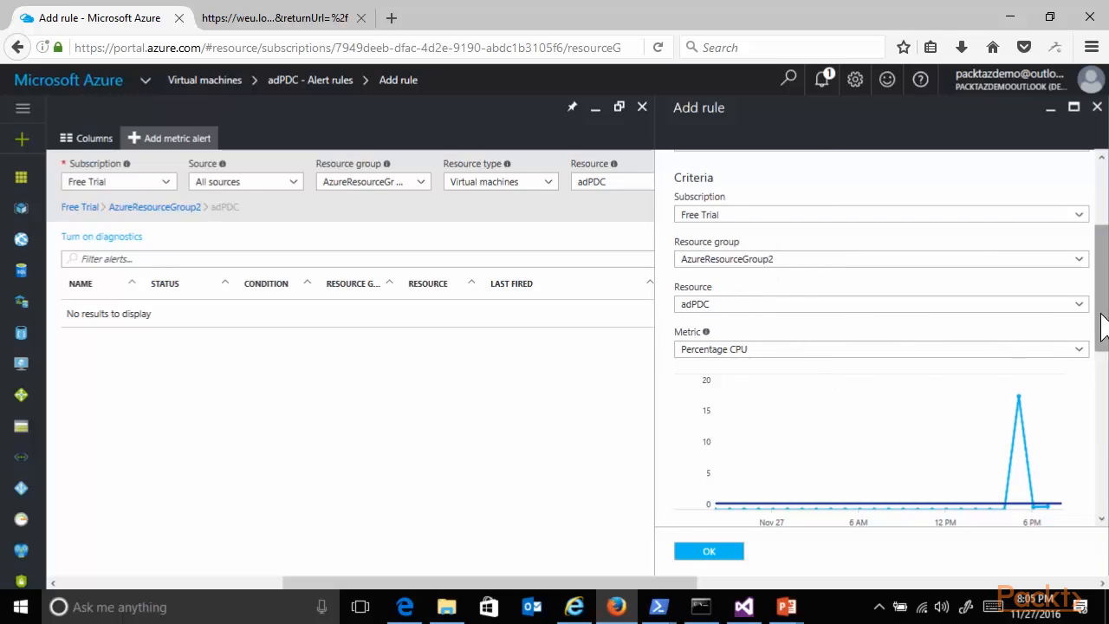
{"action": "left_click_drag", "start_coordinate": [1104, 317], "coordinate": [1106, 392]}
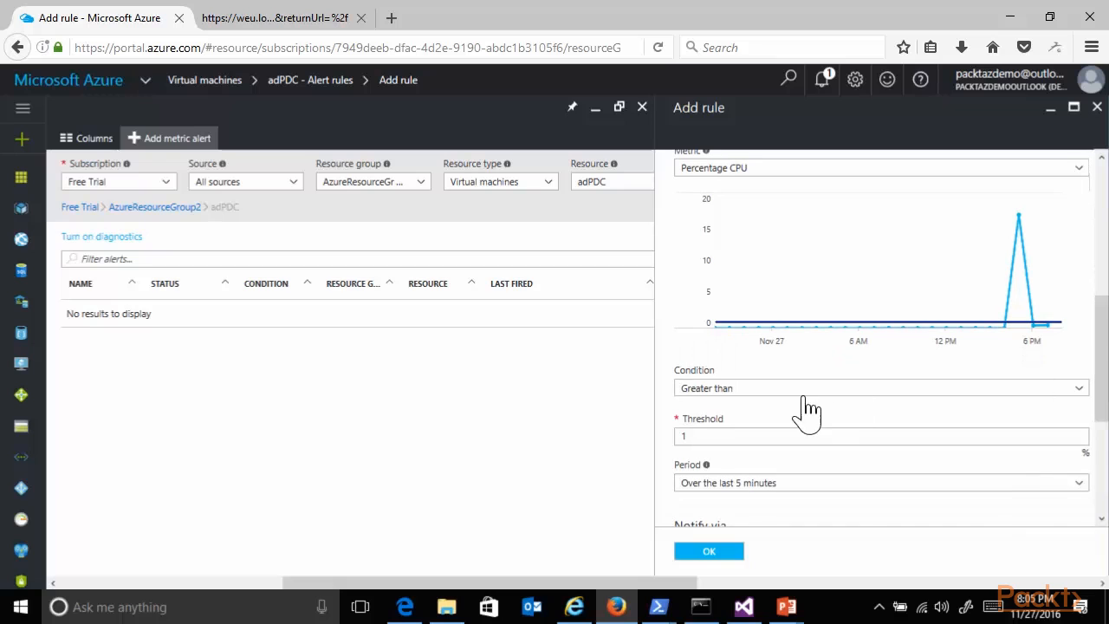
{"action": "left_click", "coordinate": [795, 390]}
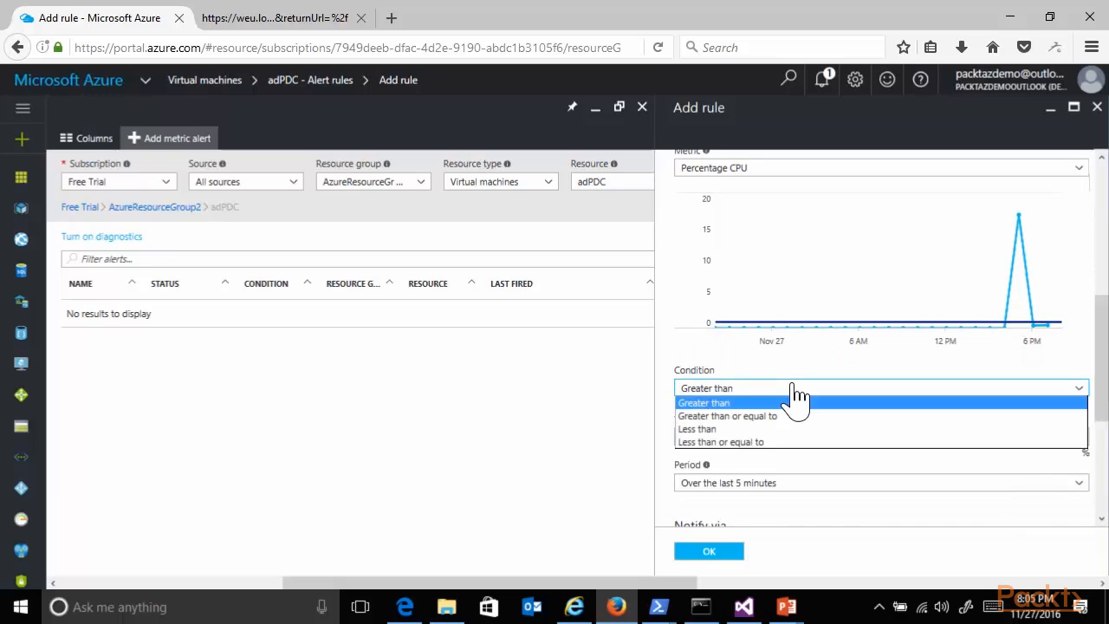
{"action": "left_click", "coordinate": [713, 429]}
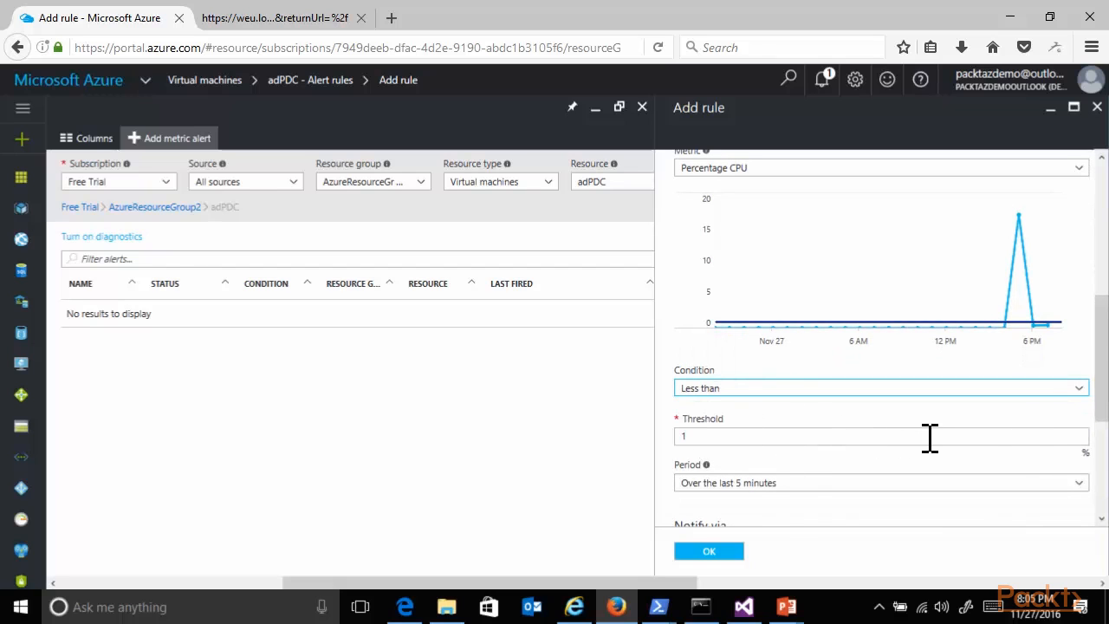
{"action": "scroll", "coordinate": [751, 397], "scroll_direction": "down", "scroll_amount": 1}
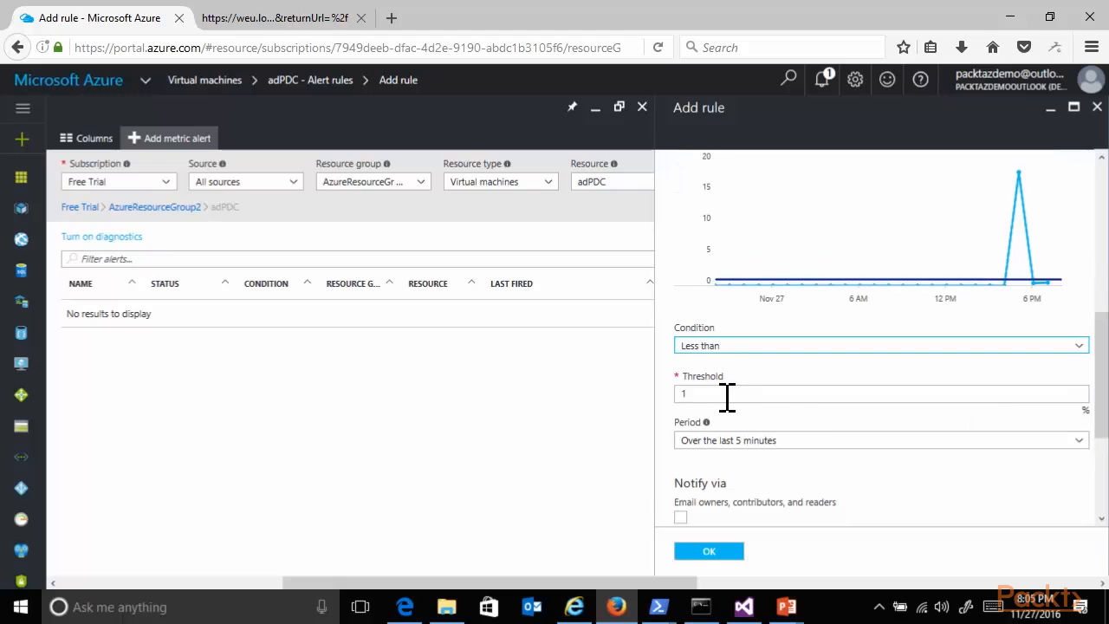
Set the alert rule's condition to Greater than with a threshold of 90 percent
{"action": "left_click", "coordinate": [771, 346]}
{"action": "left_click", "coordinate": [726, 359]}
{"action": "key", "text": "Tab"}
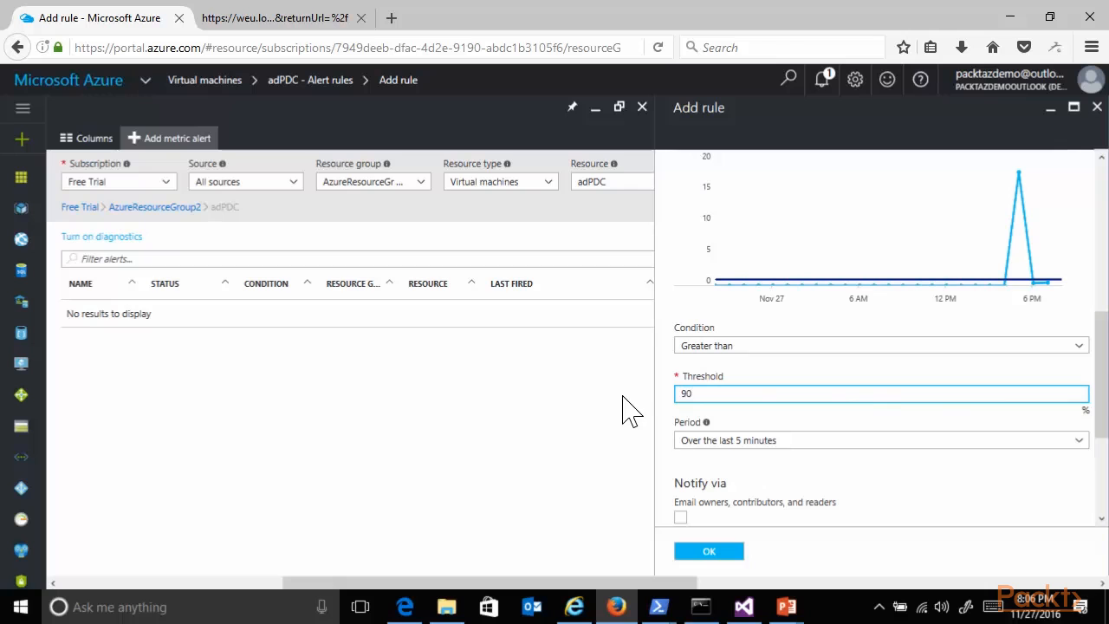
Enable email notification for owners, contributors and readers, and create the alert rule, dismissing its notifications
{"action": "scroll", "coordinate": [865, 403], "scroll_direction": "down", "scroll_amount": 2}
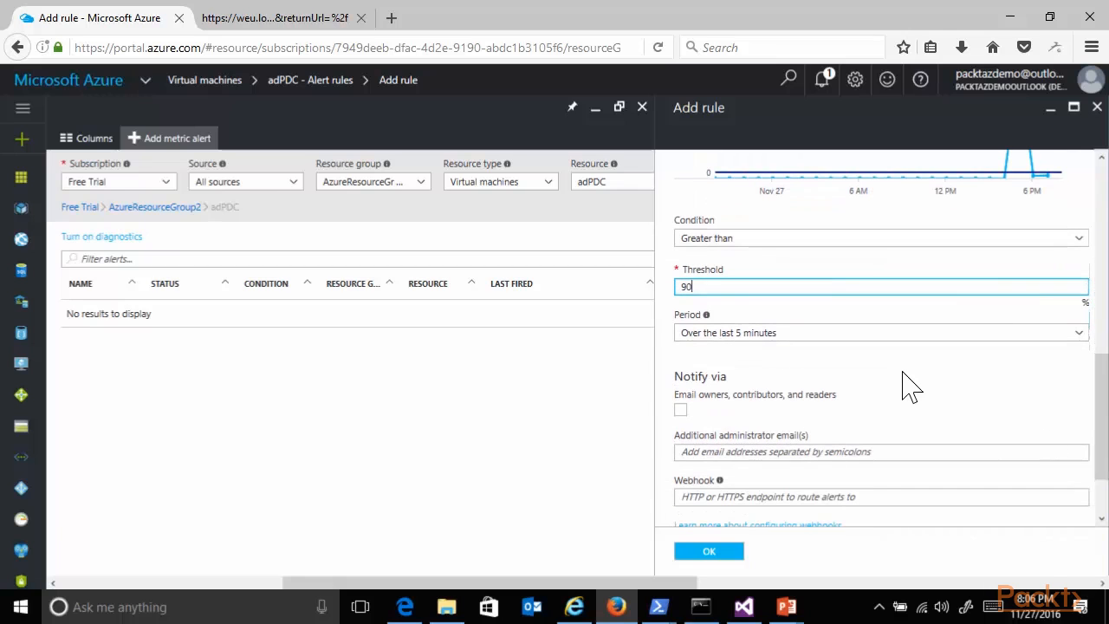
{"action": "left_click", "coordinate": [680, 411]}
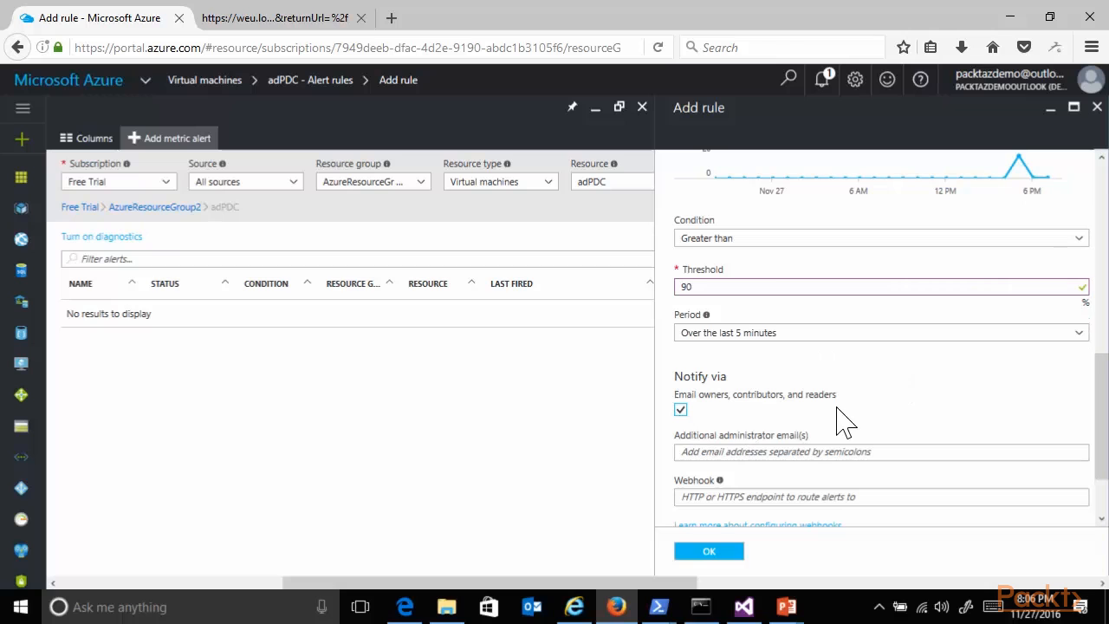
{"action": "left_click_drag", "start_coordinate": [1103, 402], "coordinate": [1069, 476]}
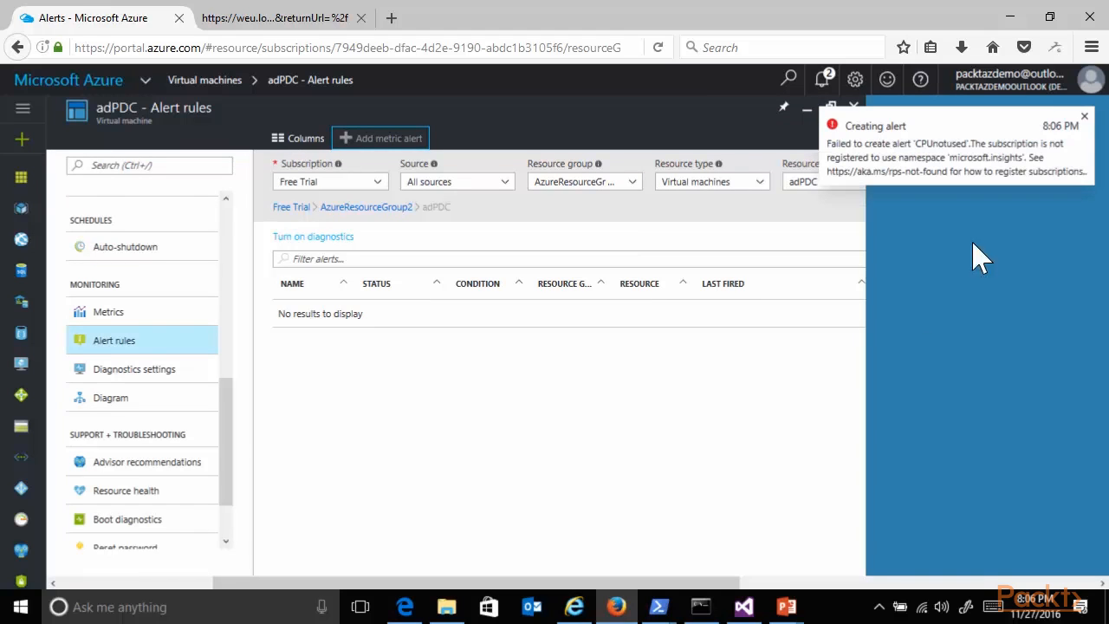
{"action": "left_click", "coordinate": [1084, 116]}
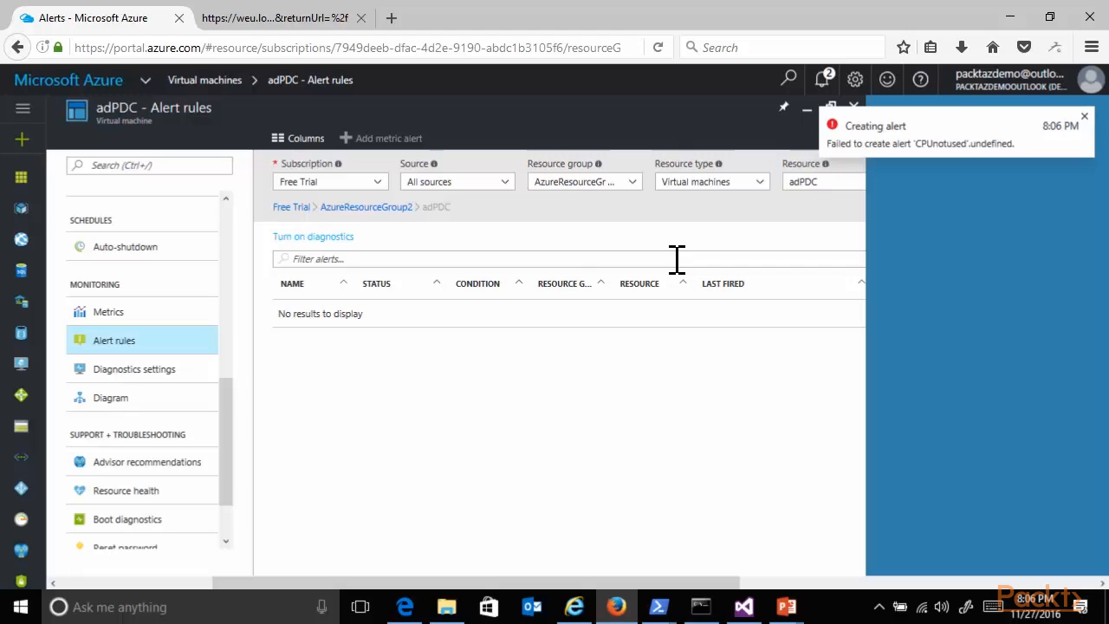
{"action": "left_click", "coordinate": [1084, 116]}
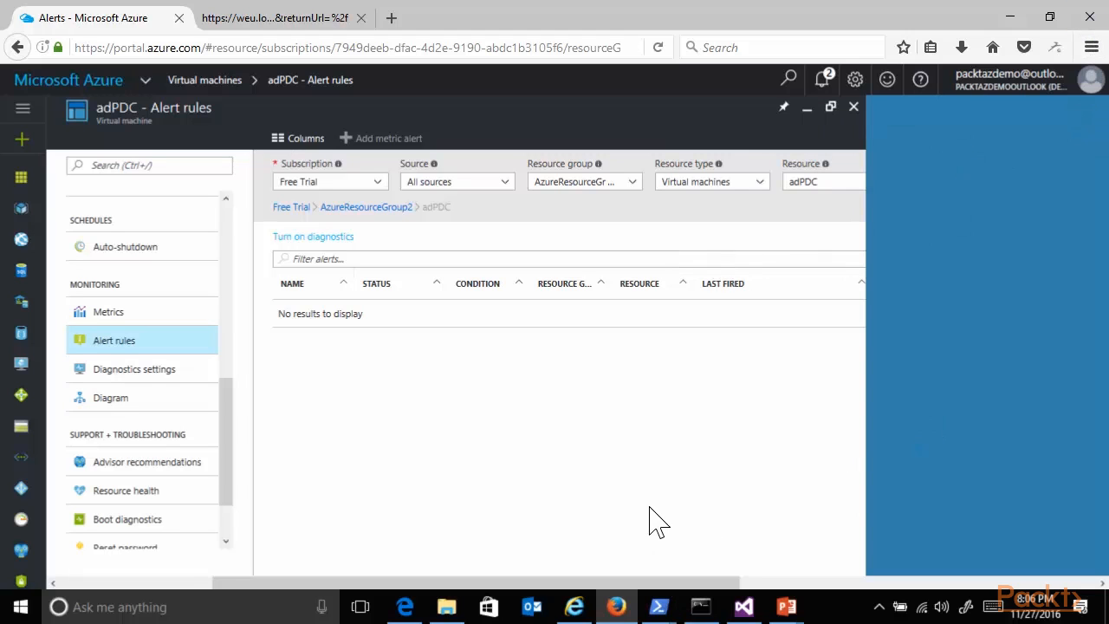
Display the resource diagram of adPDC and enlarge it to examine the machine's disks and network interface
{"action": "left_click_drag", "start_coordinate": [540, 594], "coordinate": [459, 599]}
{"action": "left_click", "coordinate": [237, 398]}
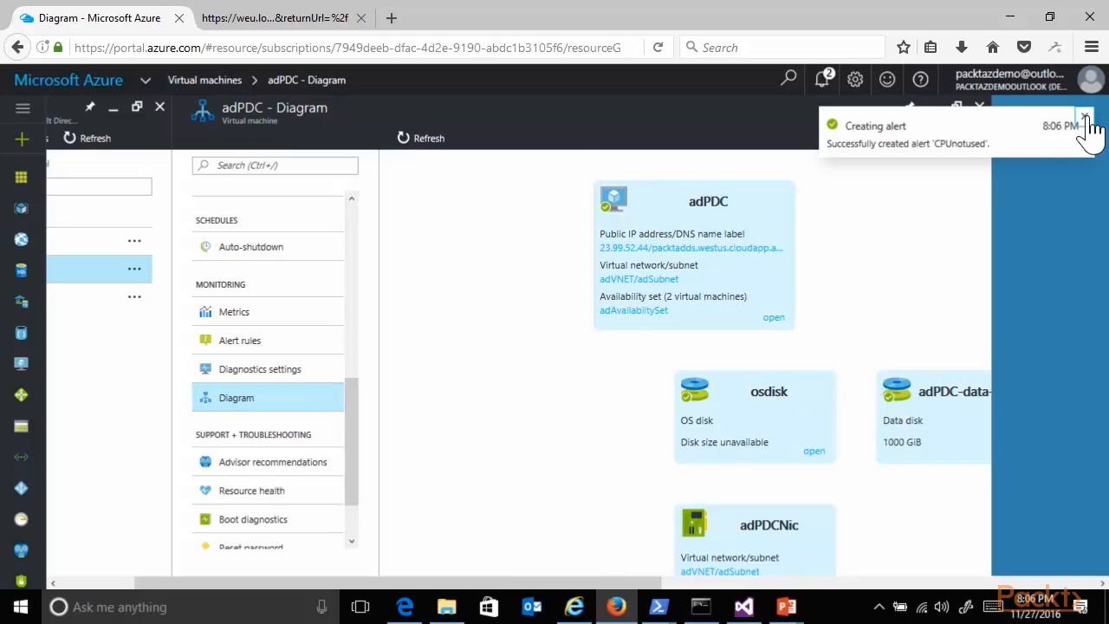
{"action": "left_click", "coordinate": [1086, 116]}
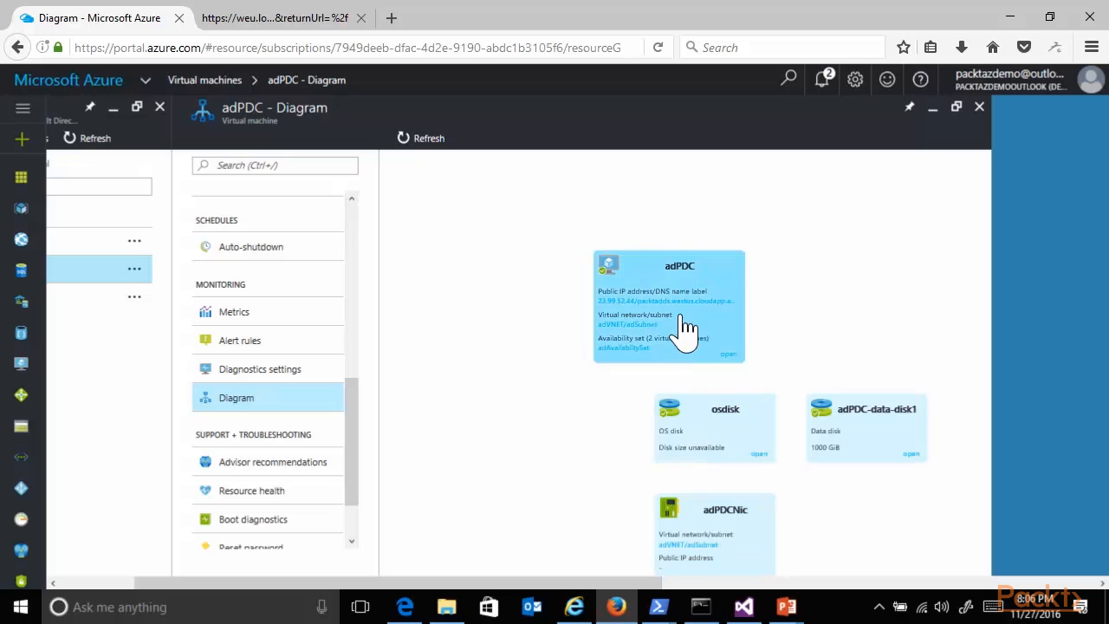
{"action": "left_click", "coordinate": [705, 443]}
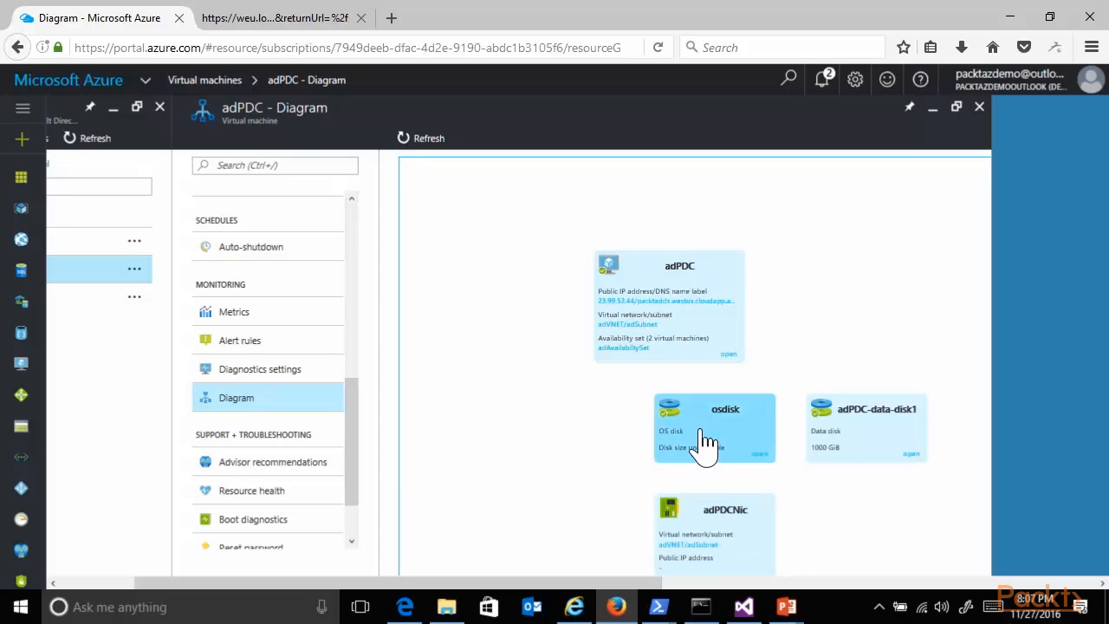
{"action": "left_click_drag", "start_coordinate": [594, 596], "coordinate": [674, 596]}
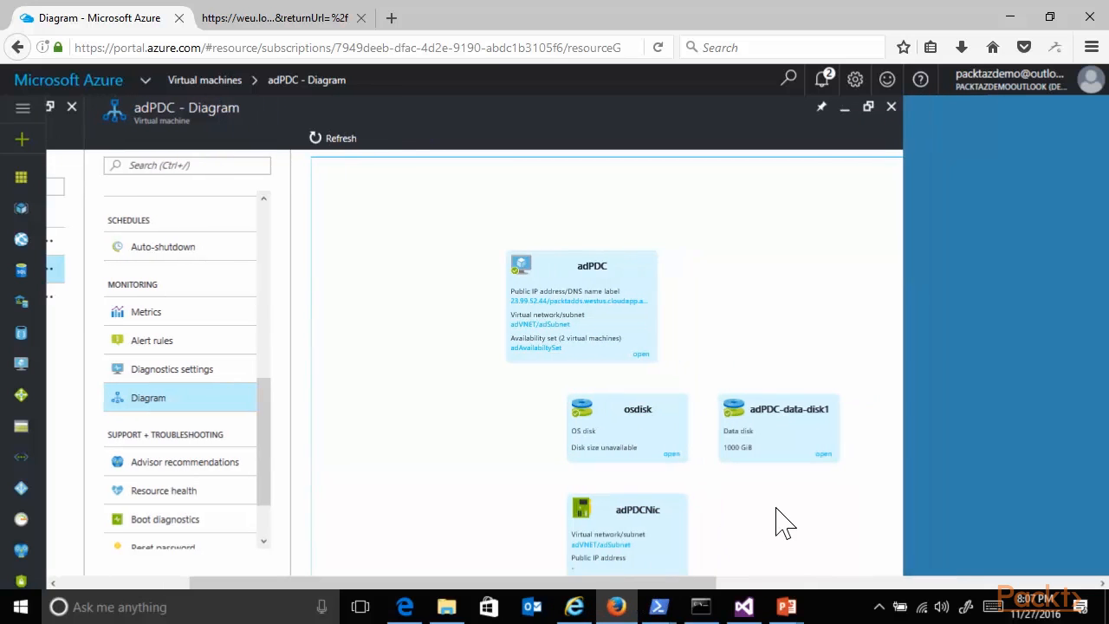
{"action": "scroll", "coordinate": [788, 513], "scroll_direction": "up", "scroll_amount": 2}
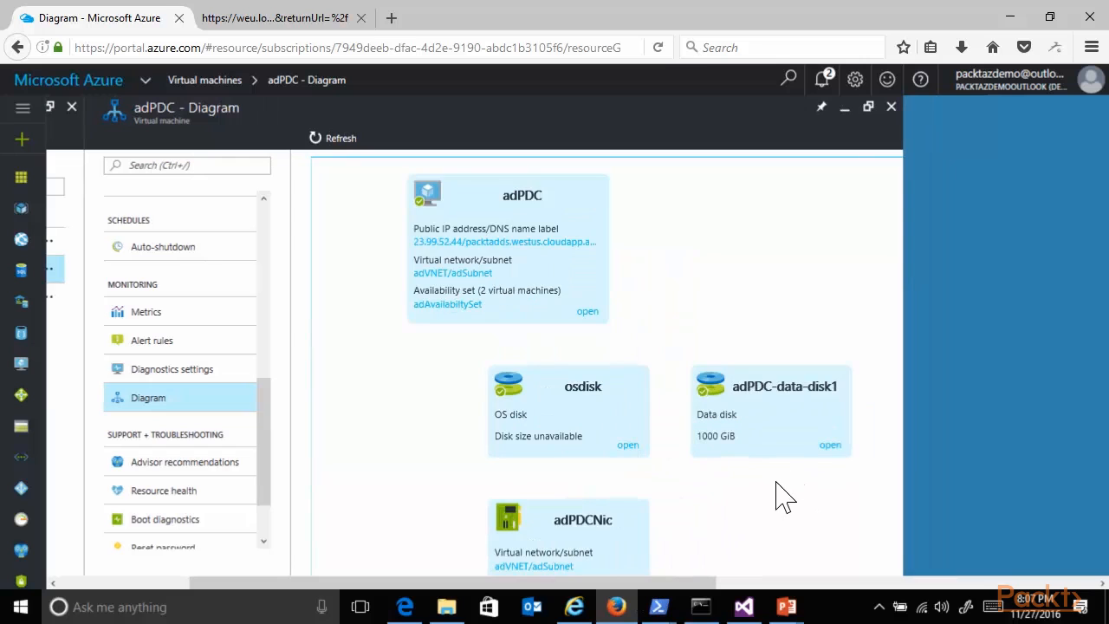
Open the details of the osdisk node from the adPDC diagram
{"action": "left_click", "coordinate": [628, 444]}
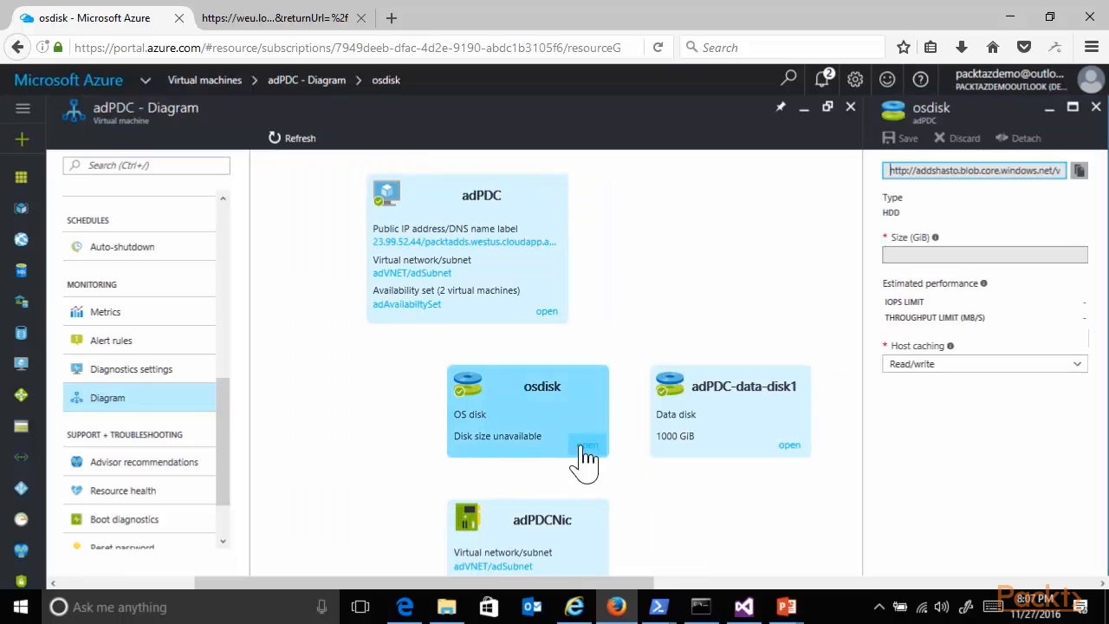
{"action": "left_click", "coordinate": [557, 568]}
{"action": "scroll", "coordinate": [685, 541], "scroll_direction": "down", "scroll_amount": 1}
{"action": "left_click_drag", "start_coordinate": [612, 583], "coordinate": [634, 589]}
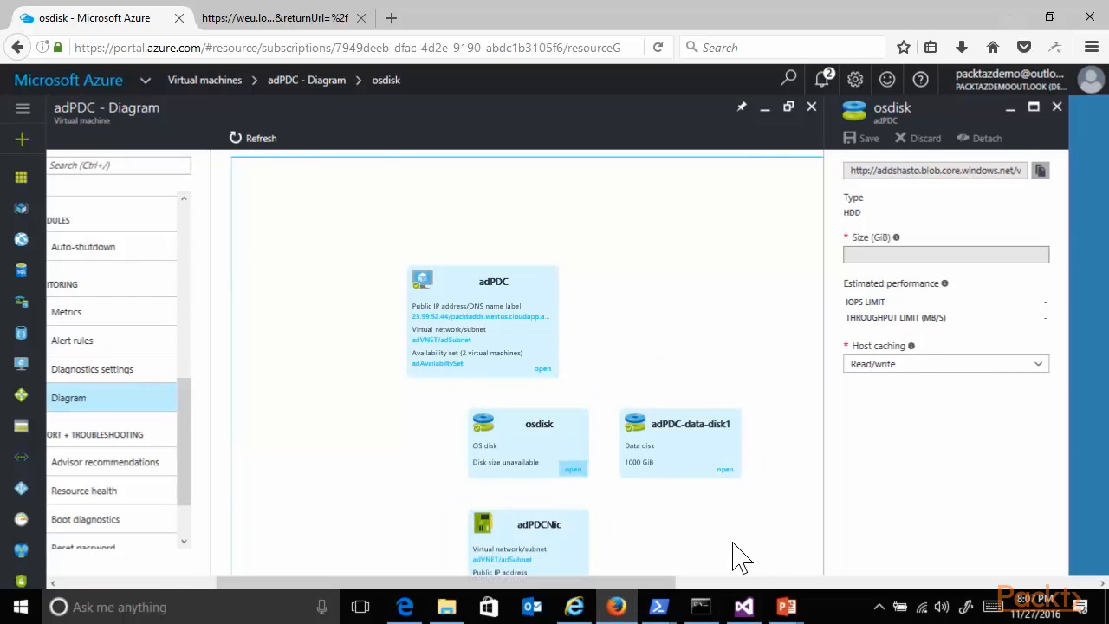
Open the adPDC virtual machine from its diagram node, and switch to PowerPoint
{"action": "left_click", "coordinate": [540, 370]}
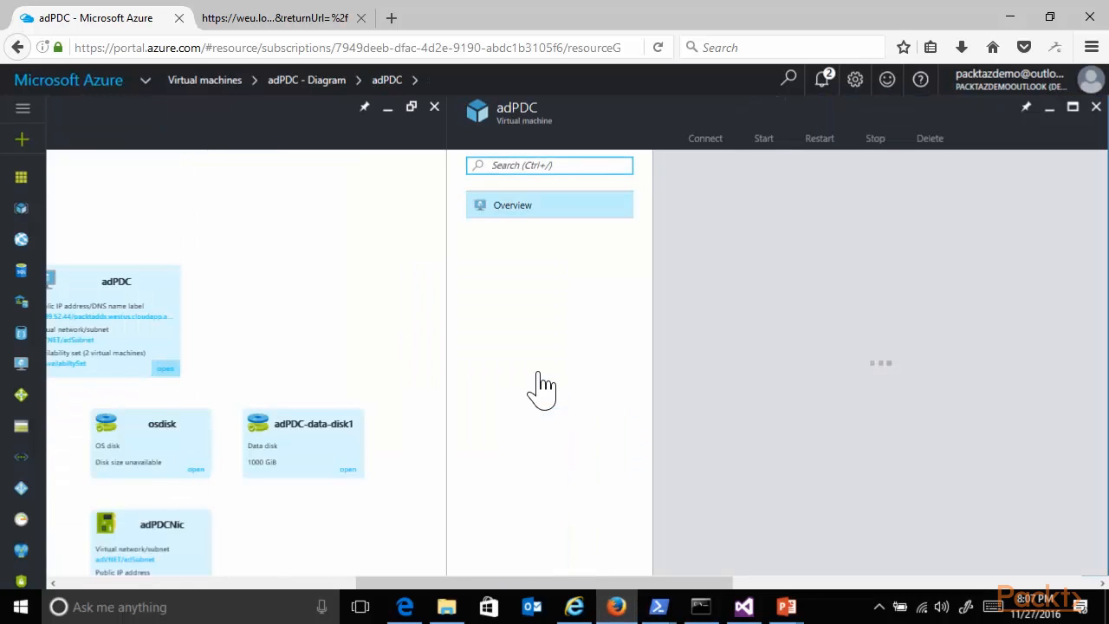
{"action": "left_click_drag", "start_coordinate": [505, 598], "coordinate": [221, 604]}
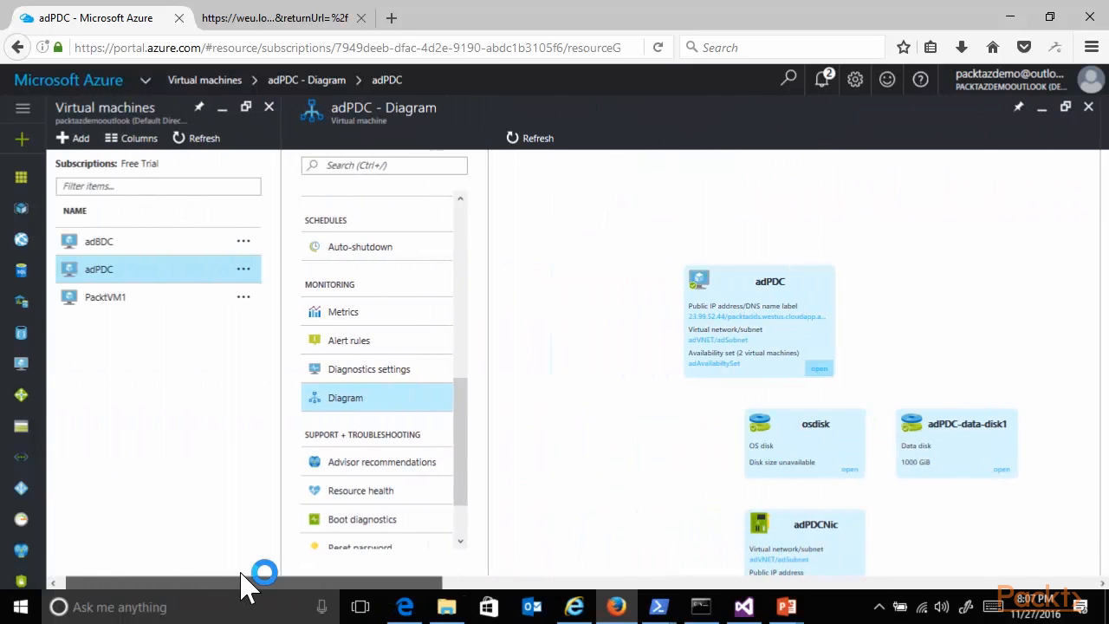
{"action": "left_click", "coordinate": [783, 607]}
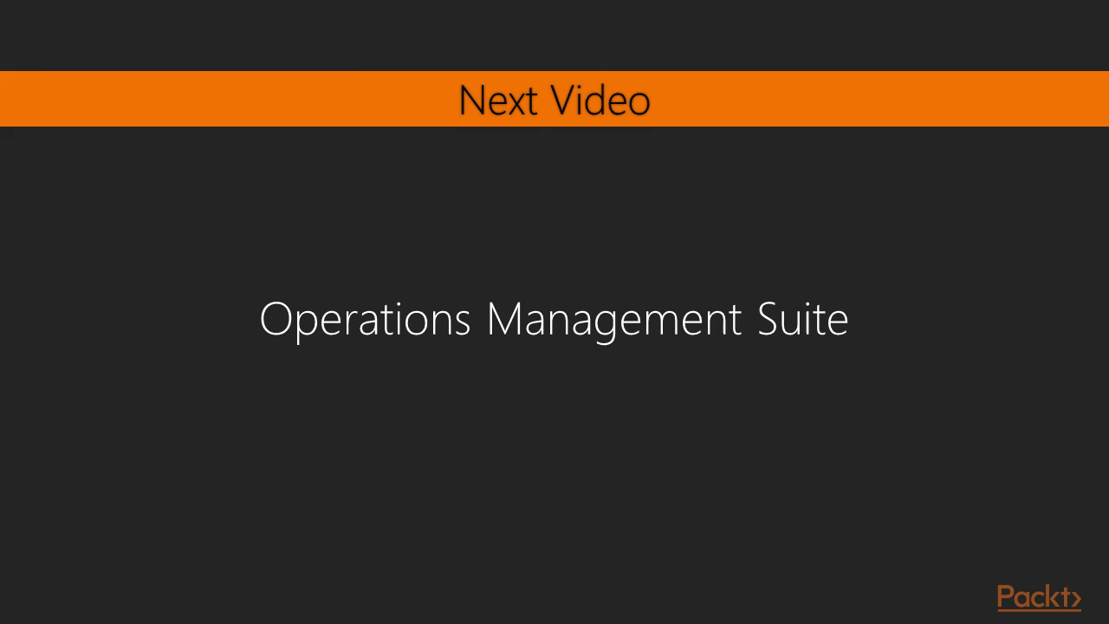